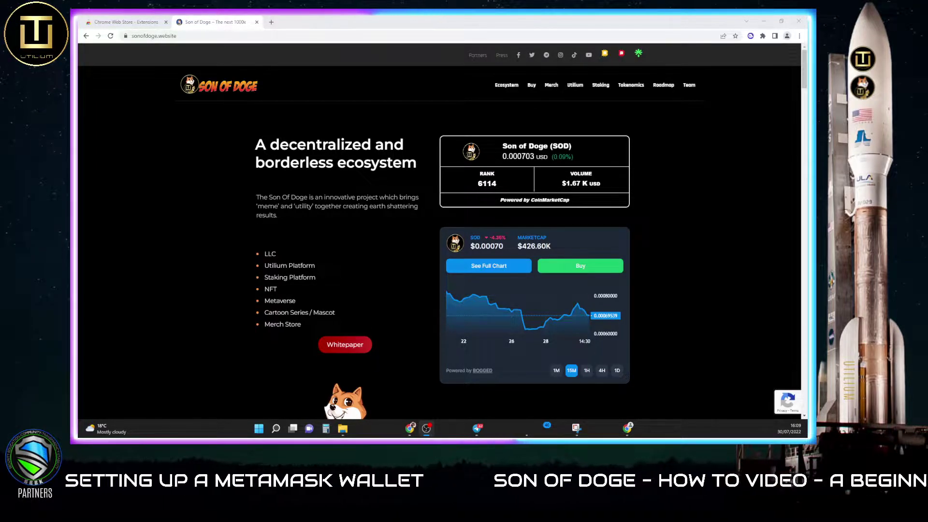
# Step: Switch to the Chrome Web Store and search the extensions for metamask
pyautogui.click(133, 23)
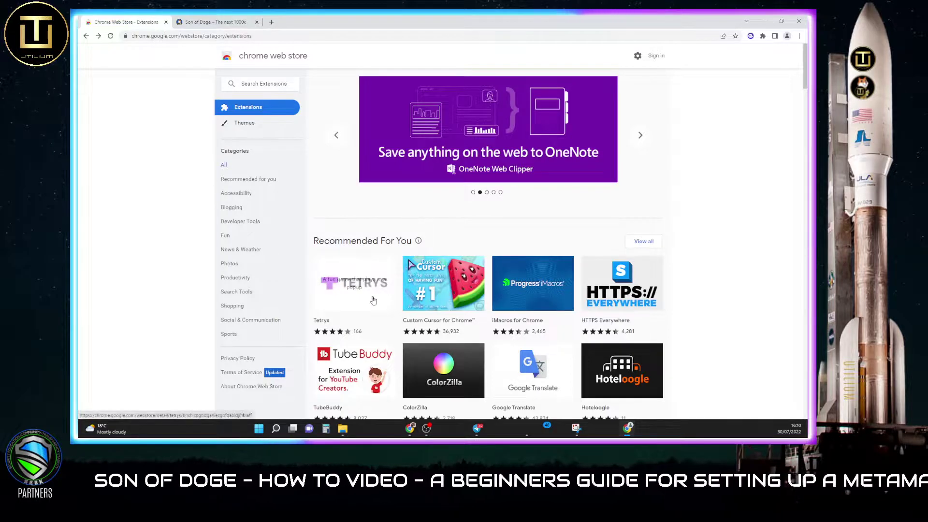
pyautogui.click(245, 83)
pyautogui.write('m')
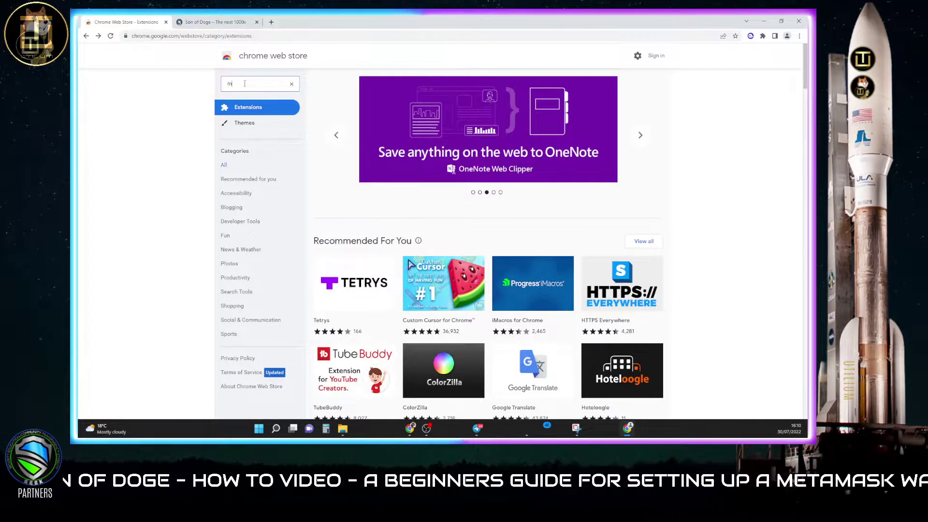
pyautogui.write('etamask')
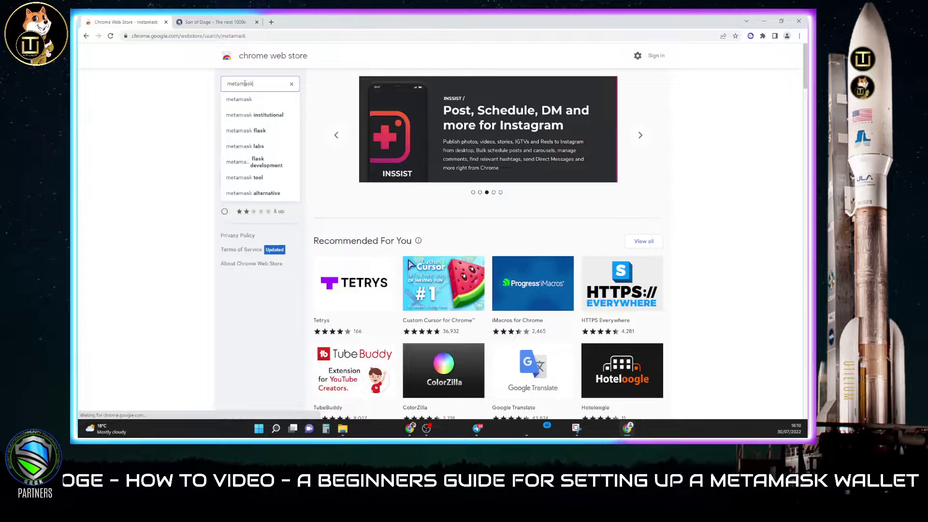
pyautogui.press('Return')
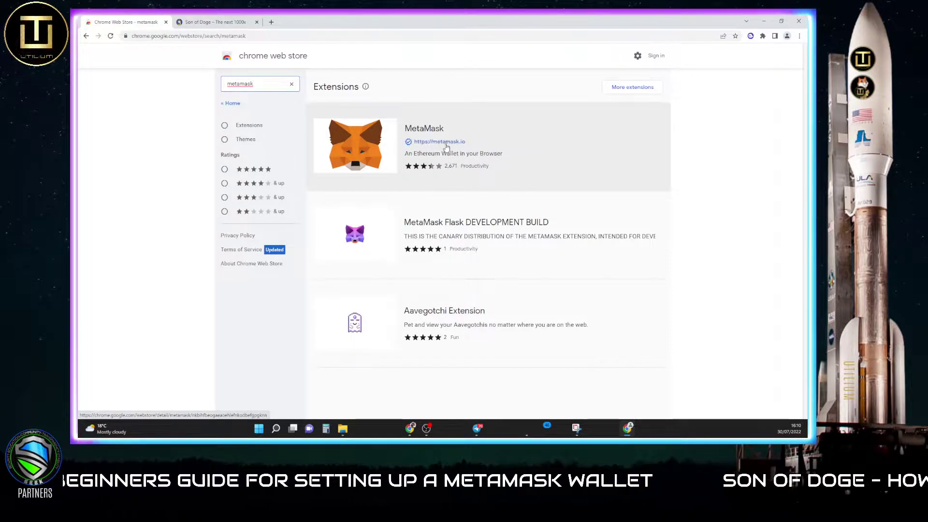
# Step: Open the official MetaMask listing from metamask.io and add the extension to Chrome
pyautogui.click(430, 172)
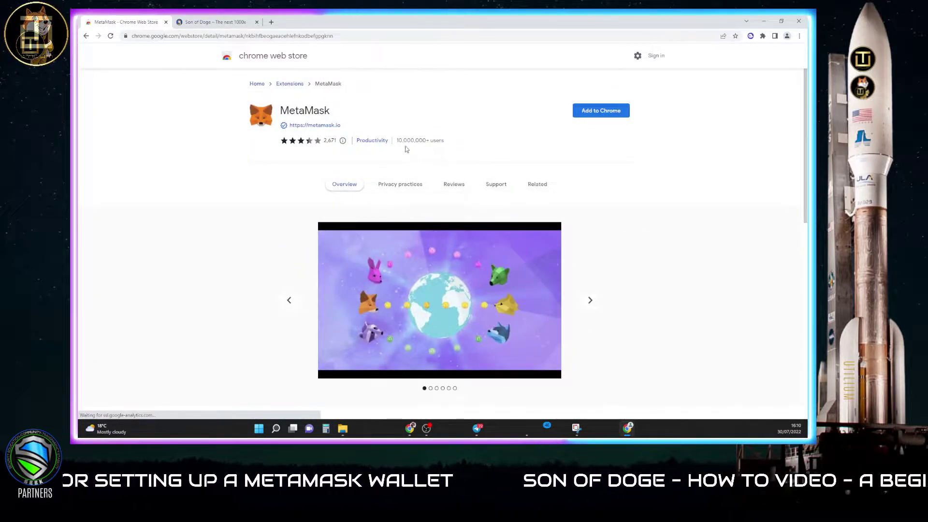
pyautogui.click(611, 114)
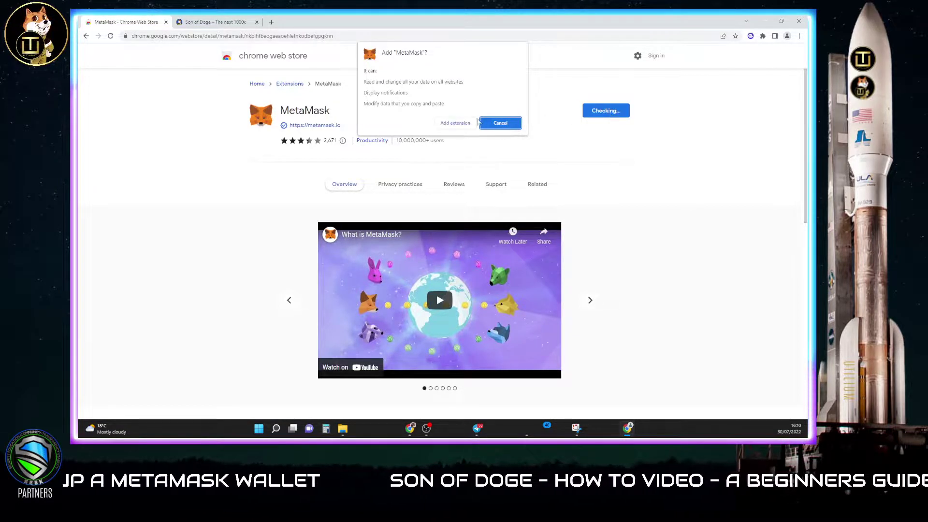
pyautogui.click(455, 124)
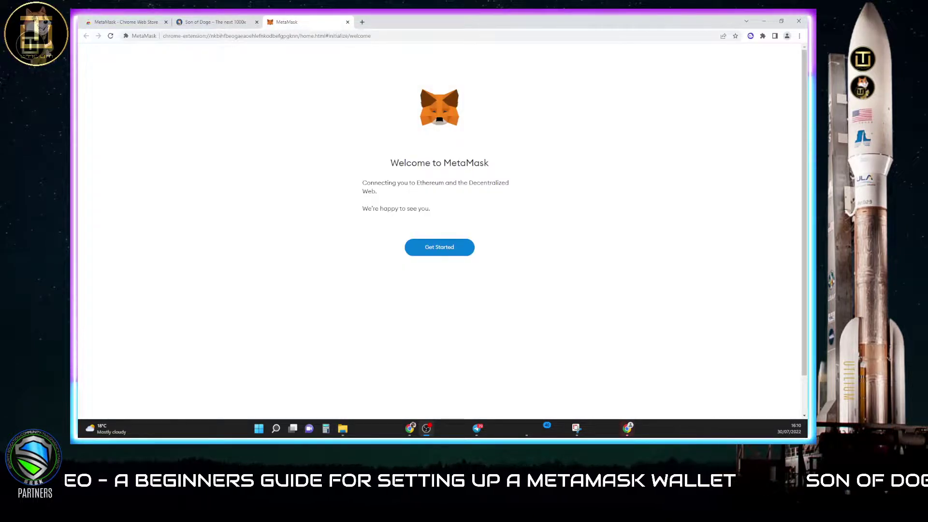
# Step: Begin the MetaMask setup by choosing to create a new wallet and decline the usage data collection
pyautogui.click(429, 248)
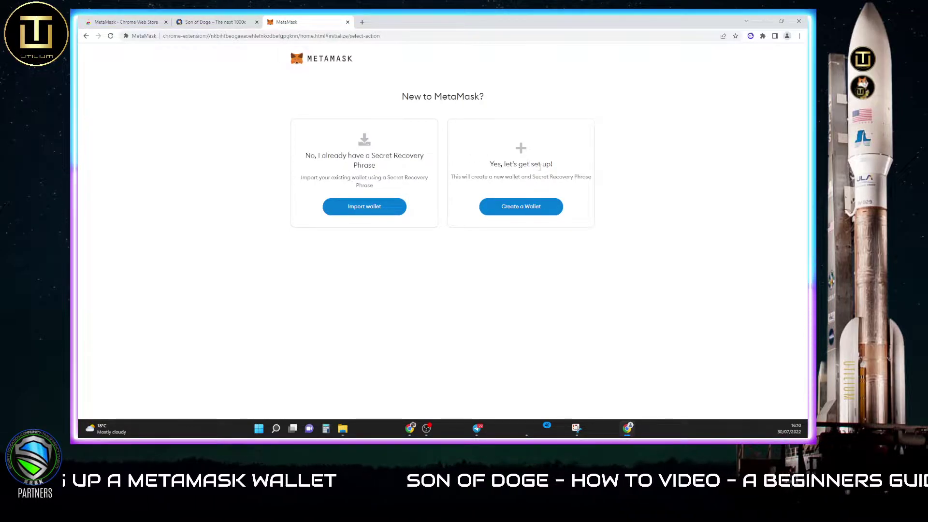
pyautogui.click(522, 207)
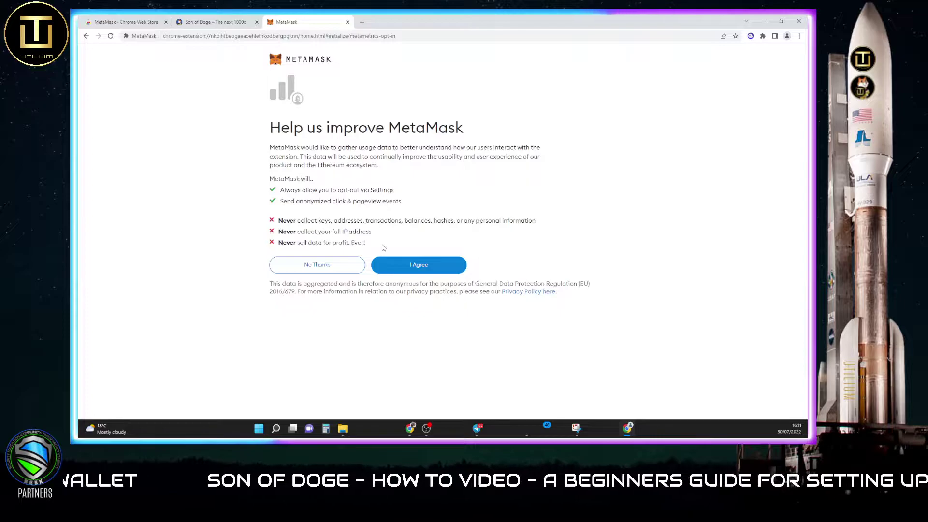
pyautogui.click(301, 268)
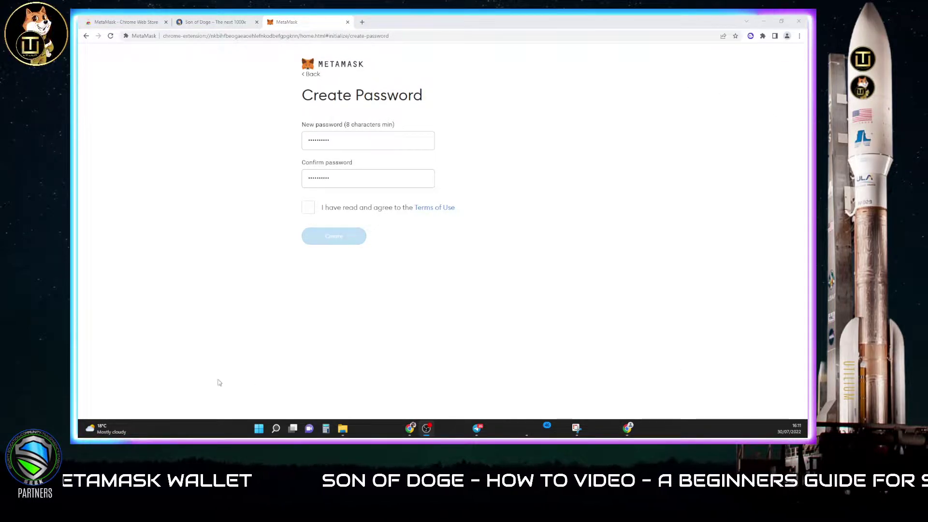
# Step: Agree to the Terms of Use, create the wallet with the filled-in password, and reveal the Secret Recovery Phrase
pyautogui.click(308, 207)
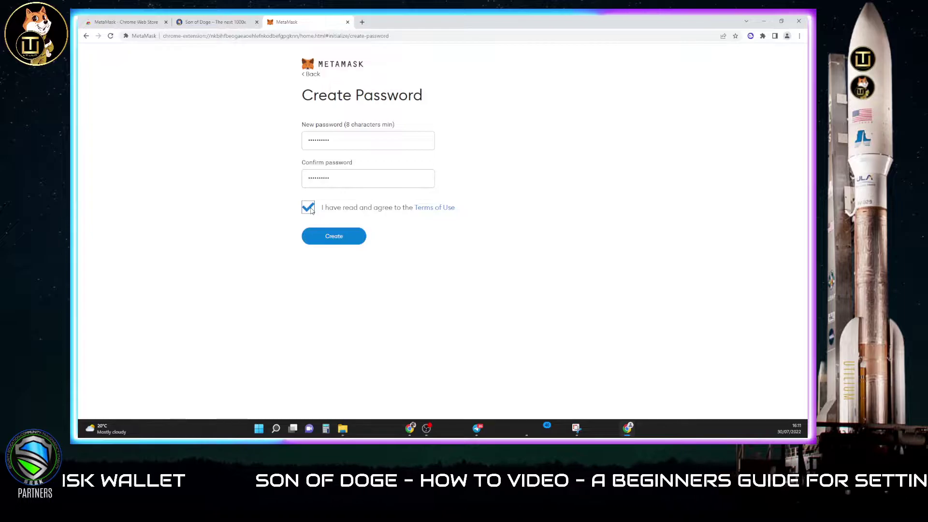
pyautogui.click(332, 238)
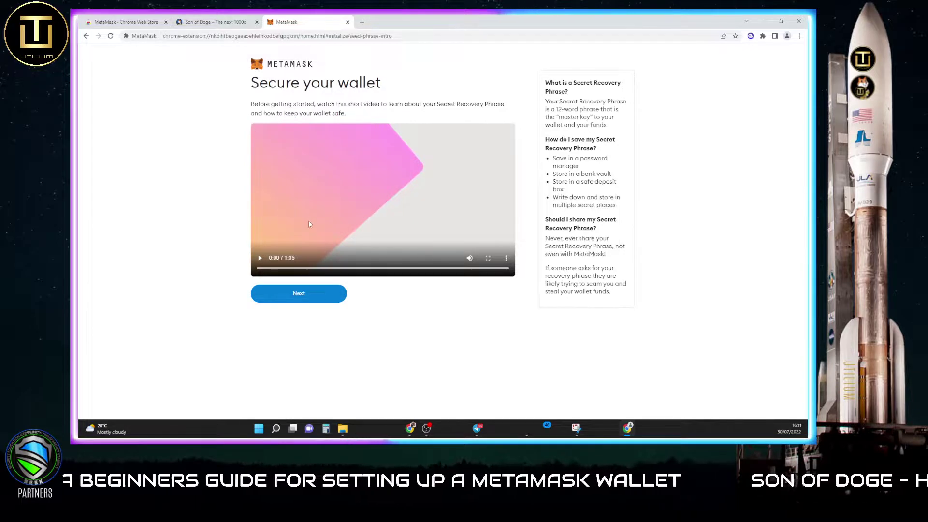
pyautogui.click(298, 293)
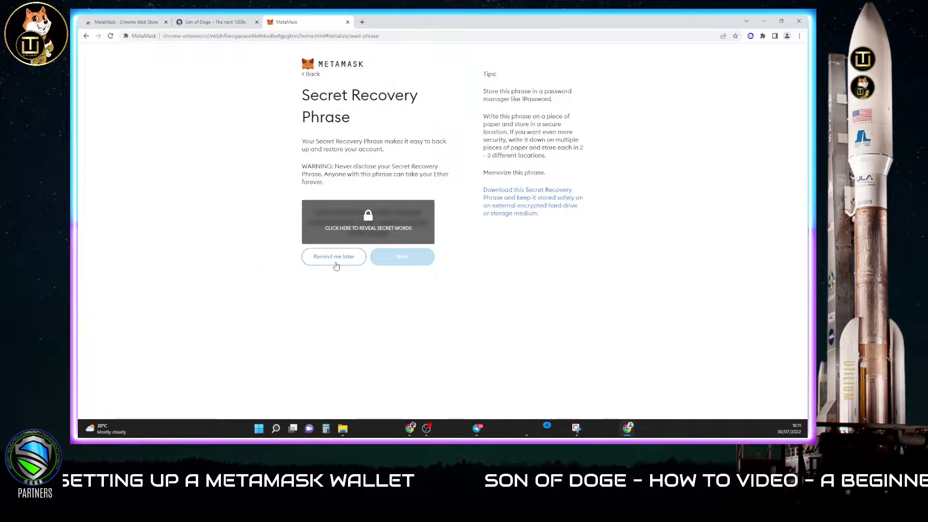
pyautogui.click(376, 229)
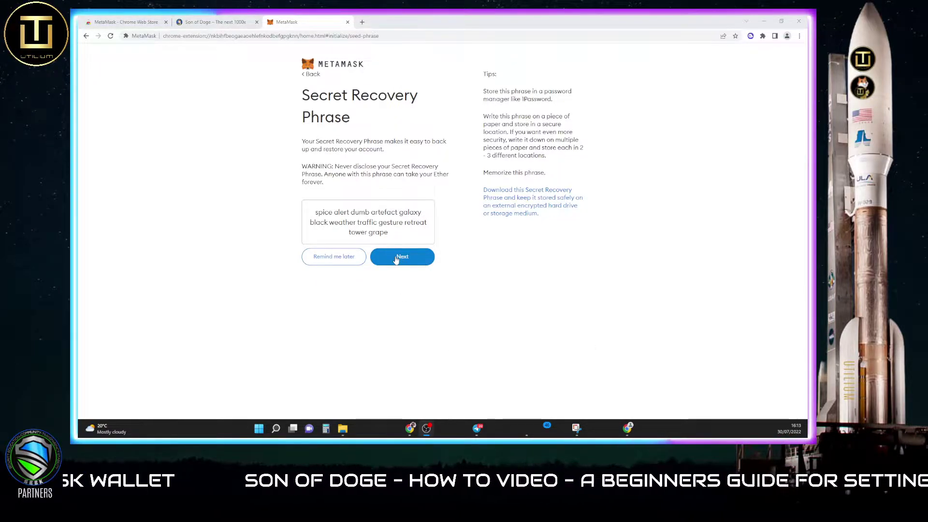
# Step: Confirm the Secret Recovery Phrase by selecting its twelve words in their original order, and finish the wallet setup
pyautogui.click(395, 257)
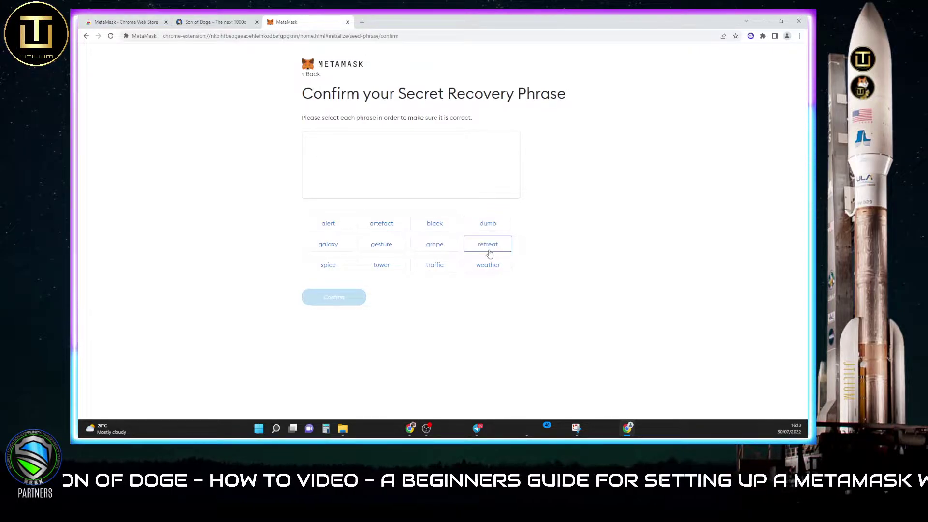
pyautogui.click(331, 267)
pyautogui.click(330, 222)
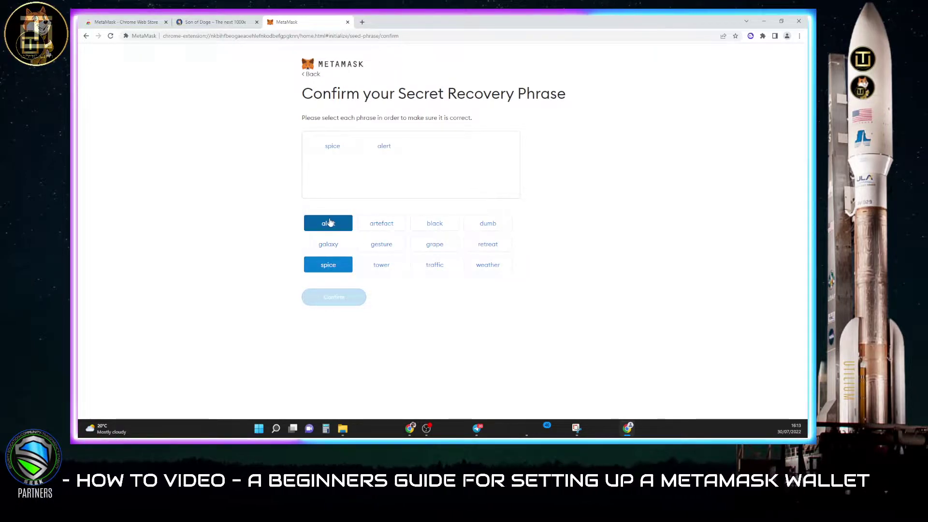
pyautogui.click(486, 225)
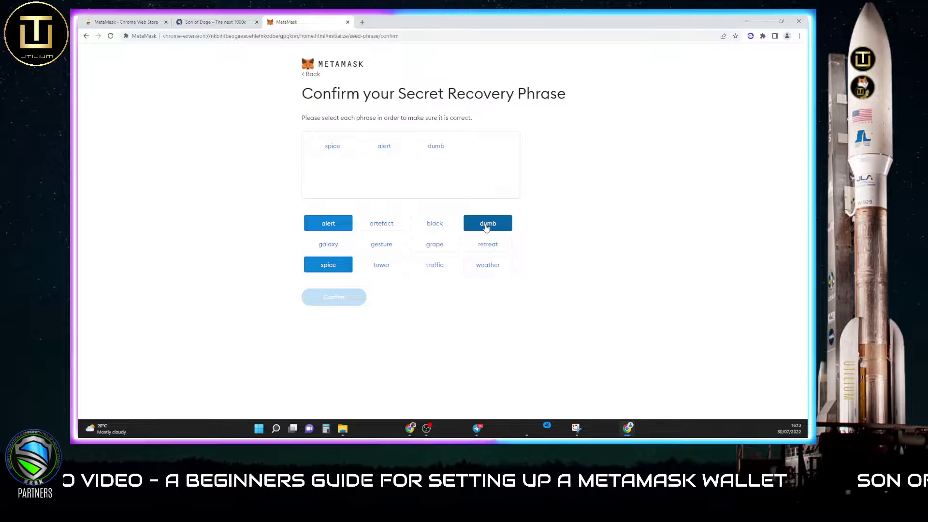
pyautogui.click(380, 228)
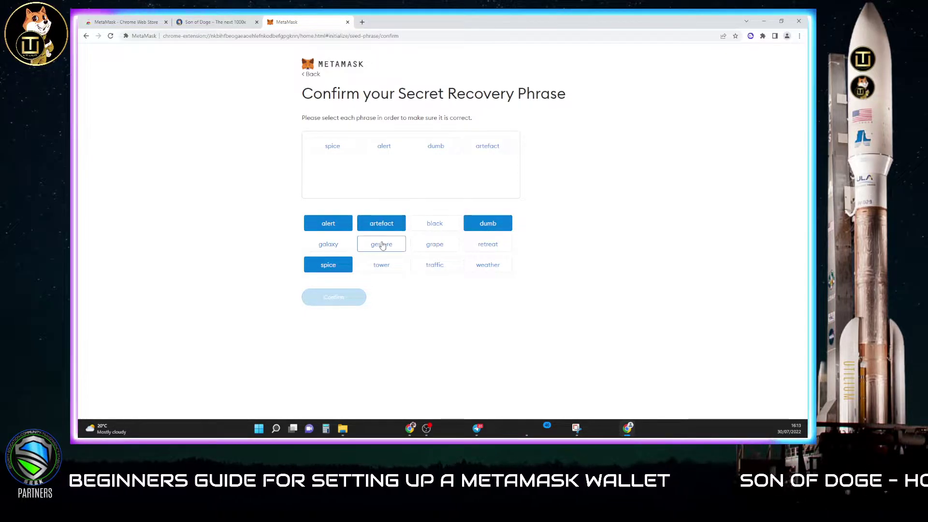
pyautogui.click(331, 246)
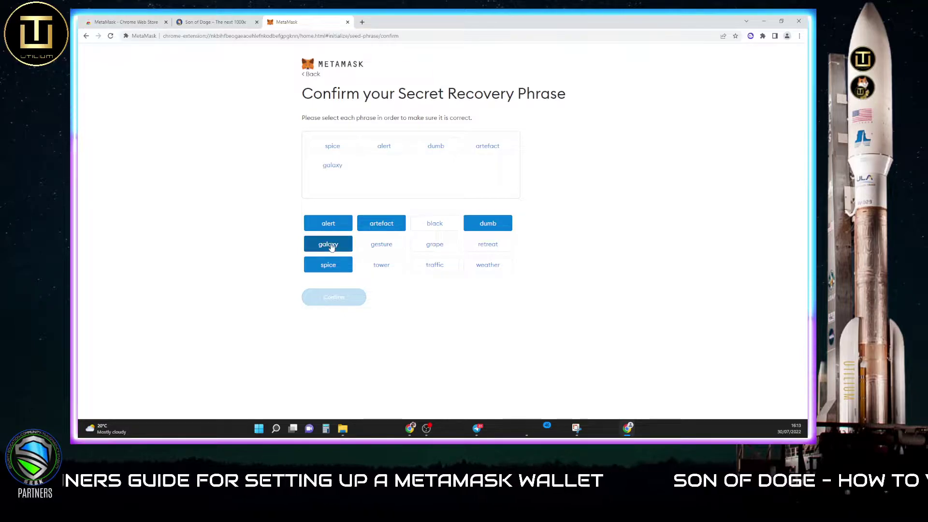
pyautogui.click(435, 226)
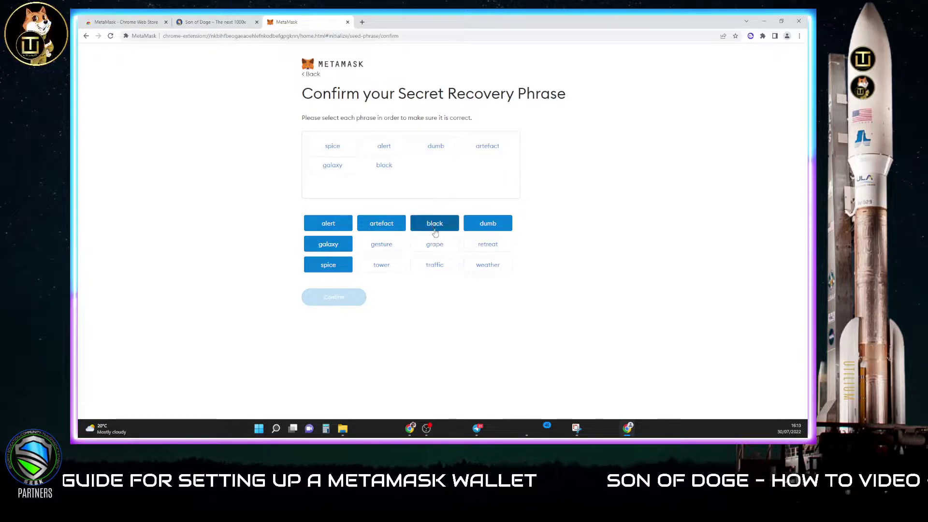
pyautogui.click(485, 268)
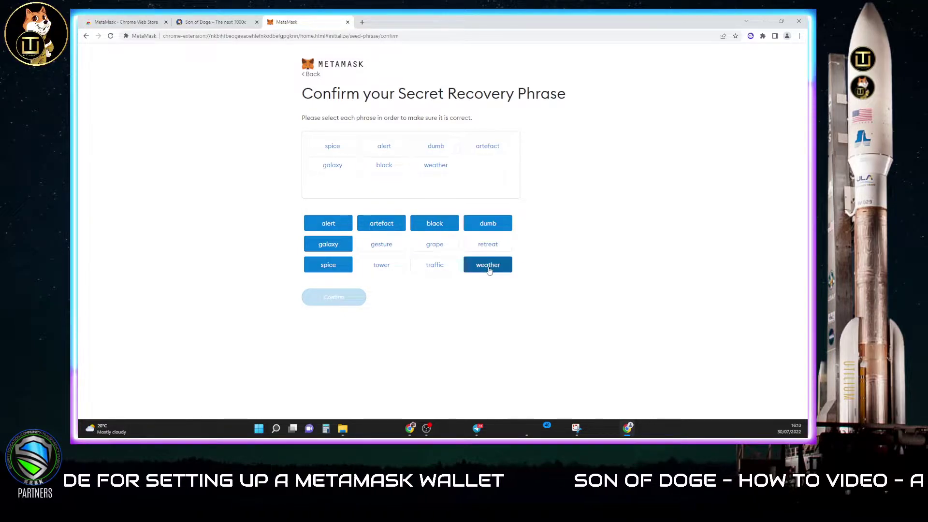
pyautogui.click(438, 267)
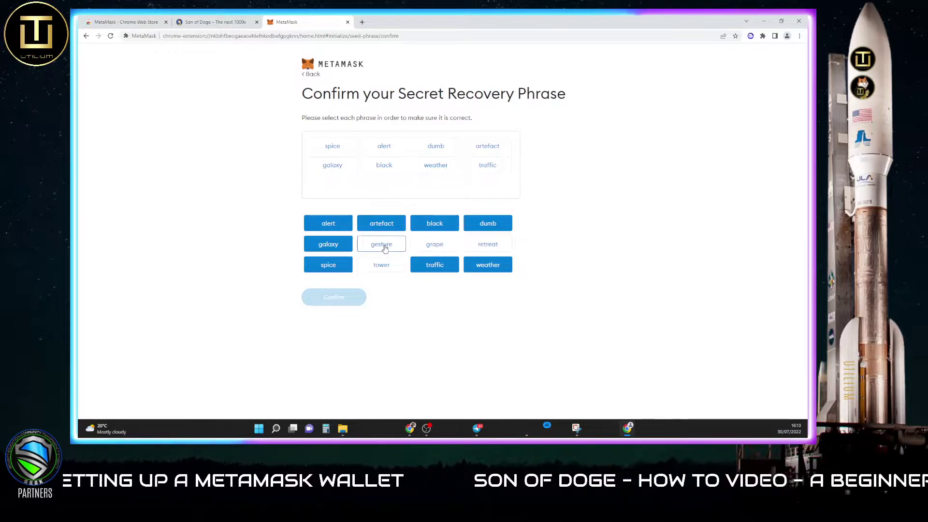
pyautogui.click(382, 245)
pyautogui.click(491, 246)
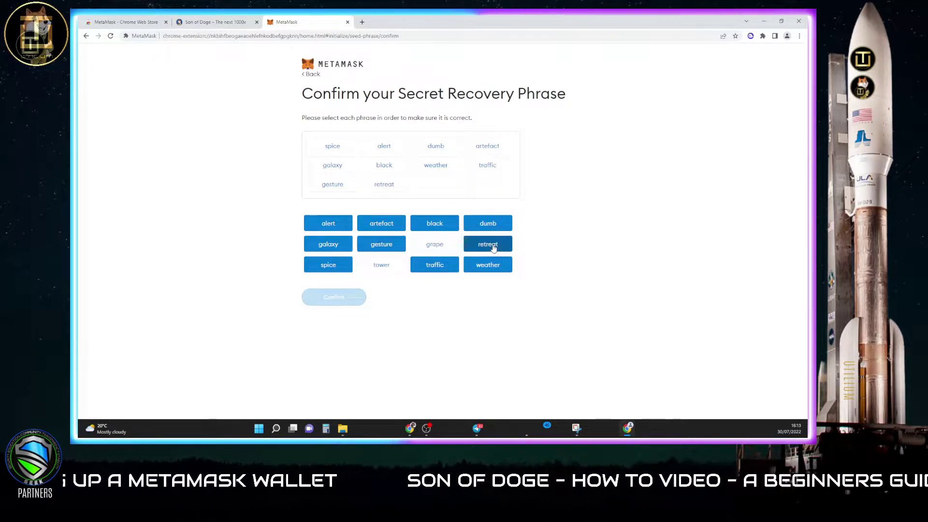
pyautogui.click(381, 266)
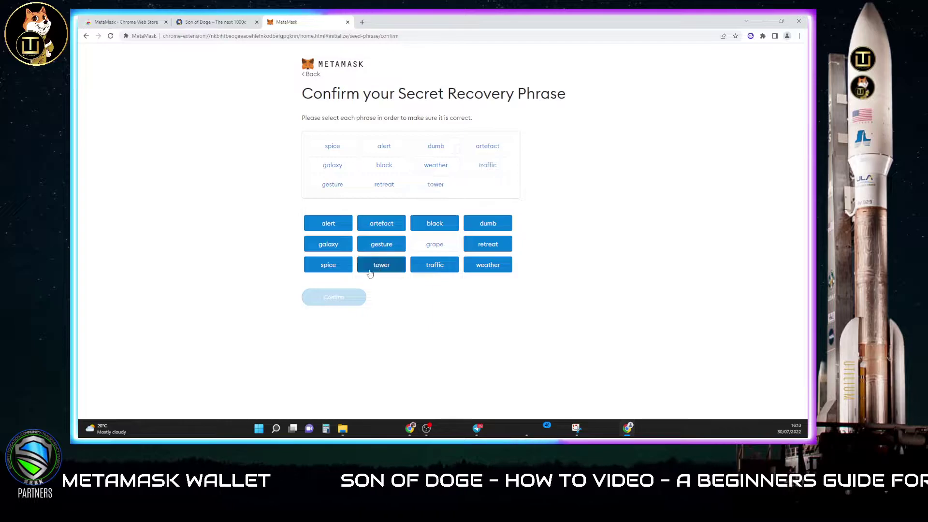
pyautogui.click(435, 245)
pyautogui.click(331, 300)
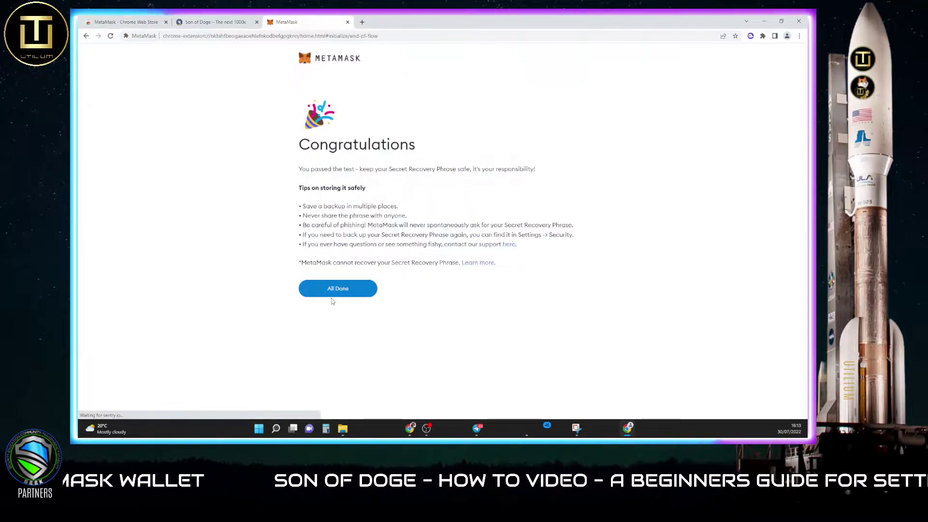
pyautogui.click(348, 292)
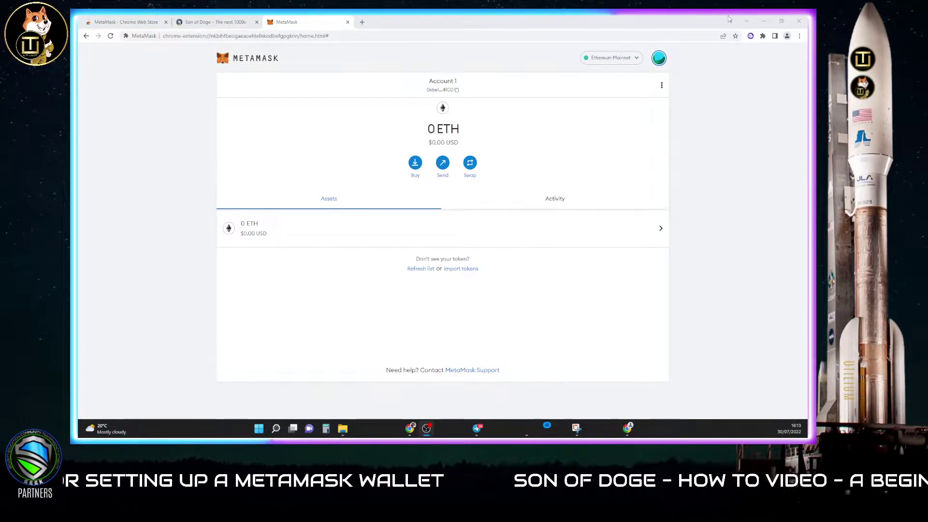
# Step: Pin the MetaMask extension to the browser toolbar and close the extensions list
pyautogui.click(762, 37)
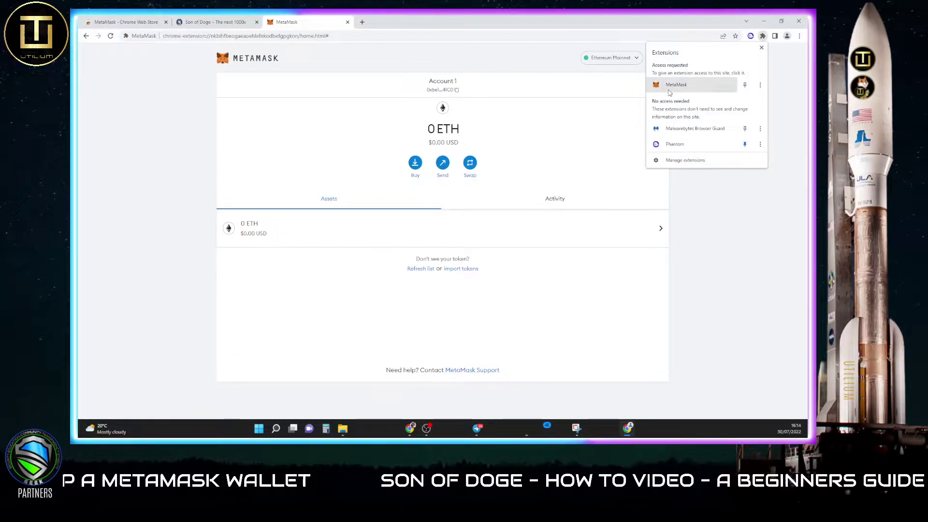
pyautogui.click(745, 85)
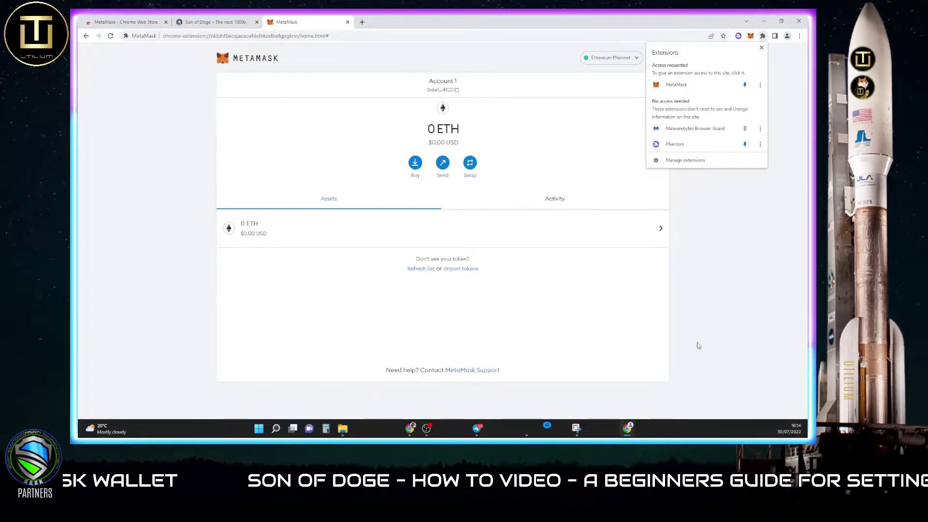
pyautogui.click(686, 359)
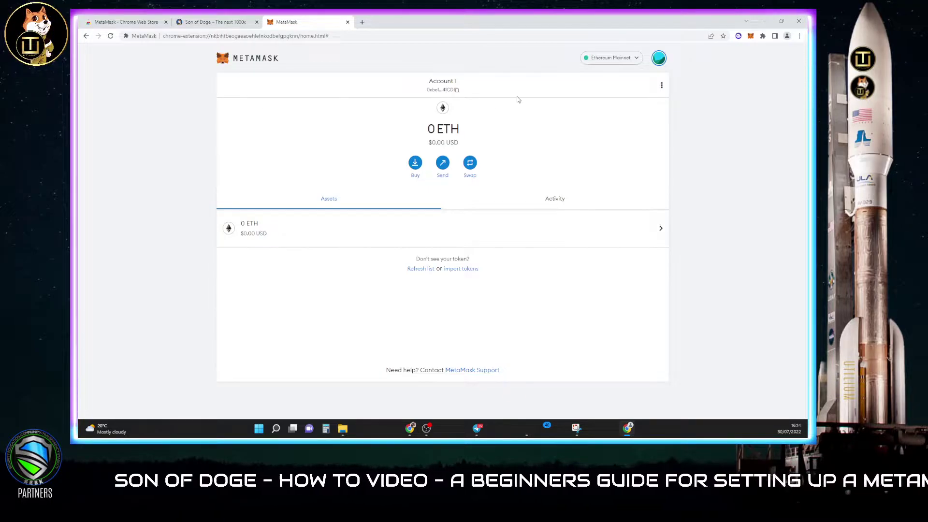
# Step: Start adding a new network to the MetaMask wallet alongside Ethereum Mainnet
pyautogui.click(623, 62)
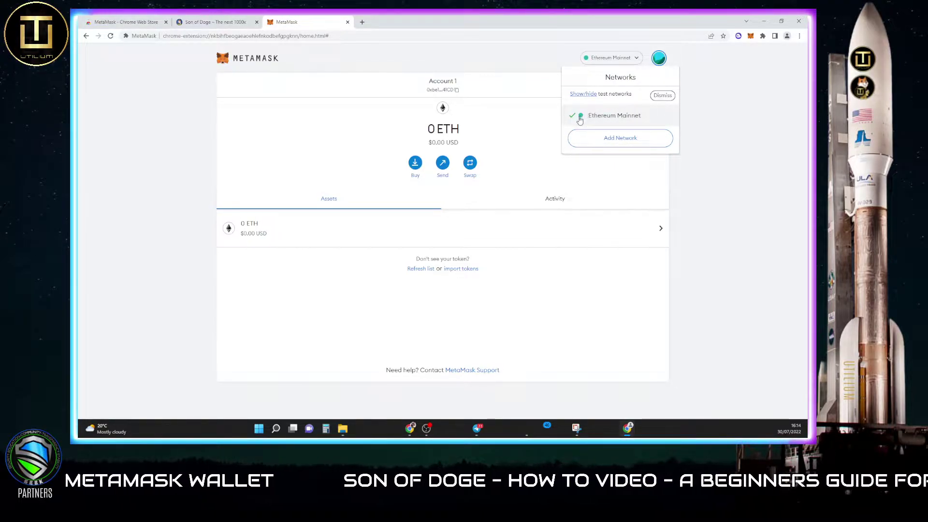
pyautogui.click(621, 138)
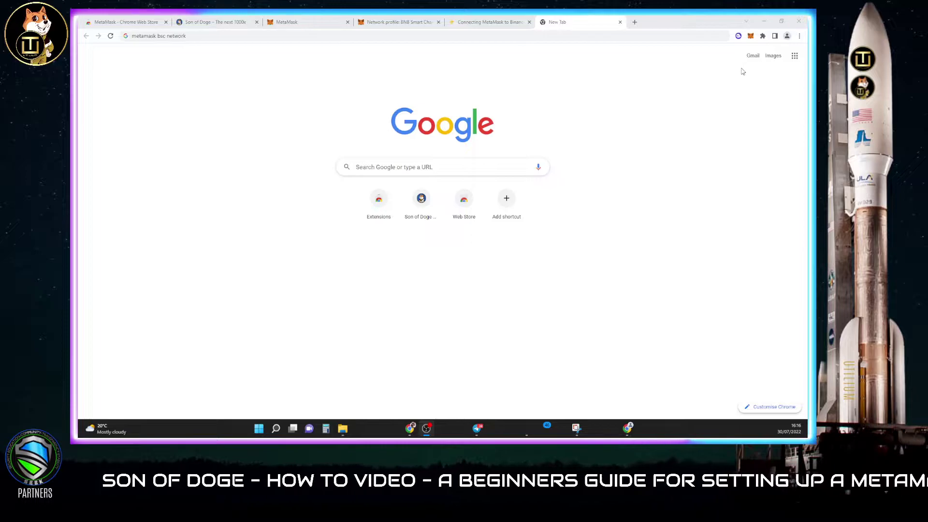
# Step: Compare the BNB Smart Chain network parameters in the MetaMask Support and Binance Academy articles, and return to the MetaMask network form
pyautogui.hotkey('ctrl', 'w')
pyautogui.click(433, 20)
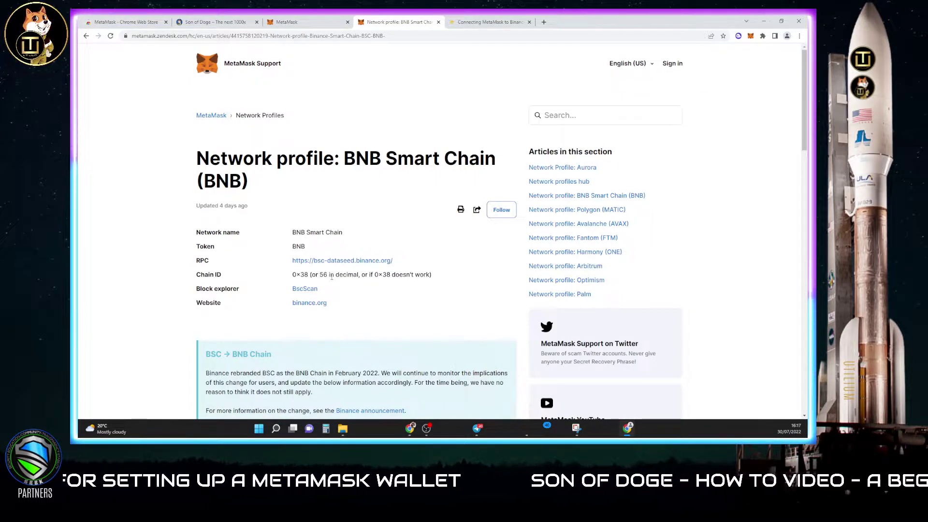
pyautogui.click(491, 25)
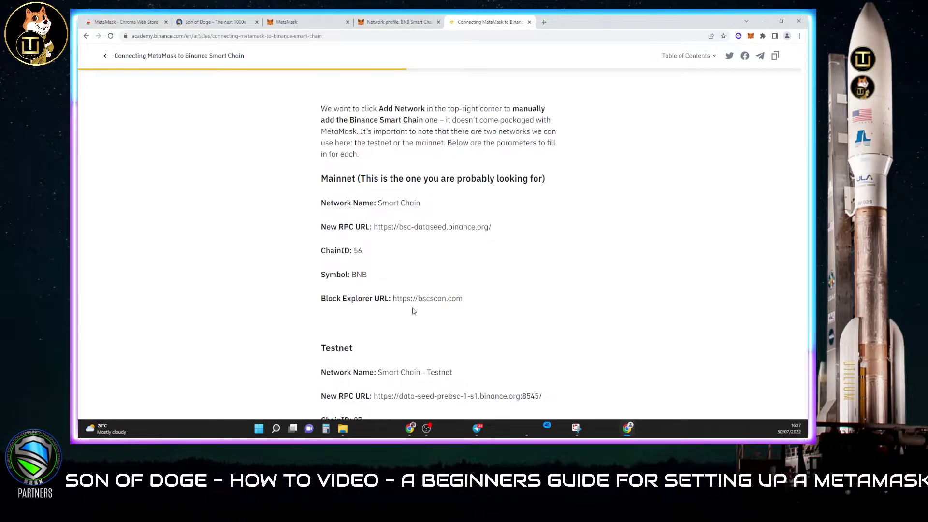
pyautogui.click(398, 21)
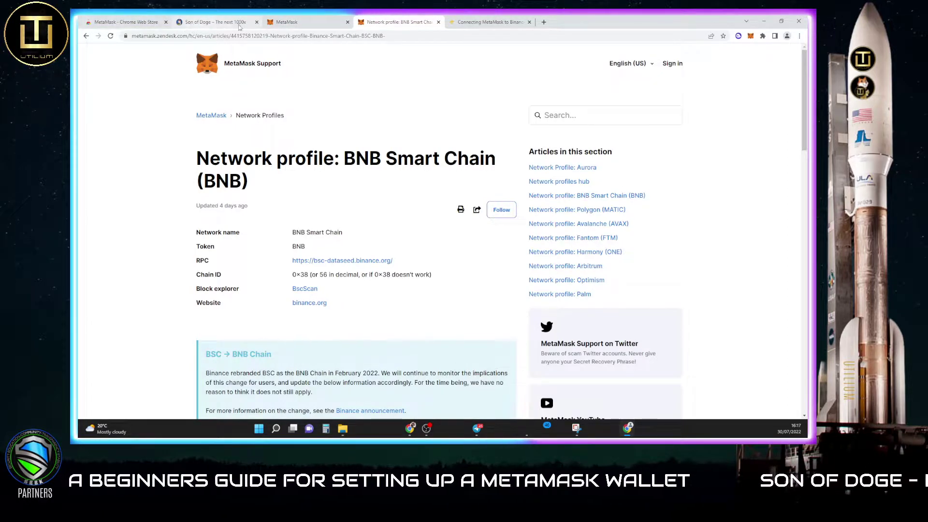
pyautogui.click(297, 23)
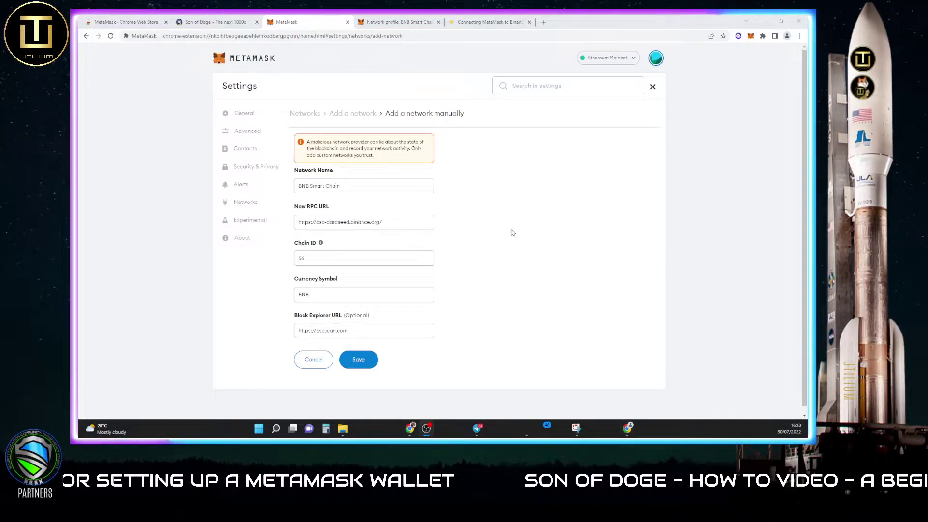
# Step: Save the manually entered BNB Smart Chain network and check its entry in the wallet's network list
pyautogui.click(370, 360)
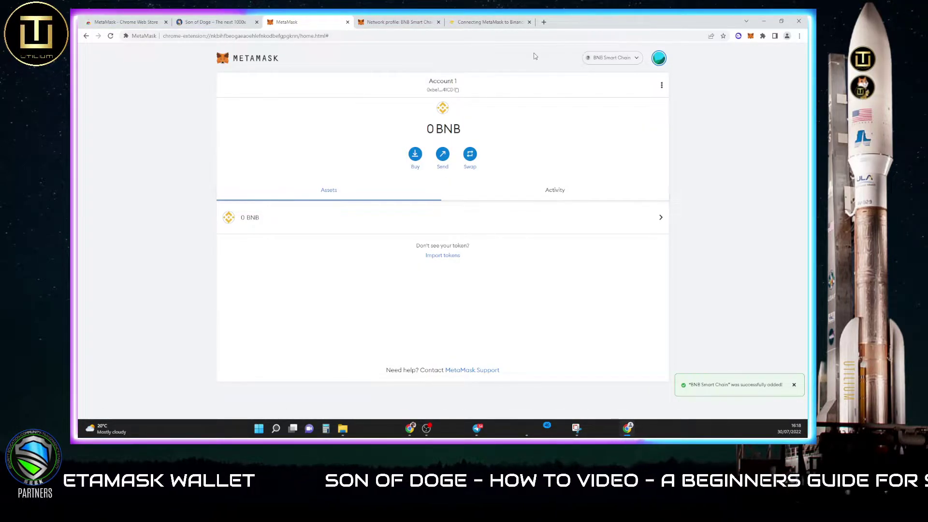
pyautogui.click(625, 60)
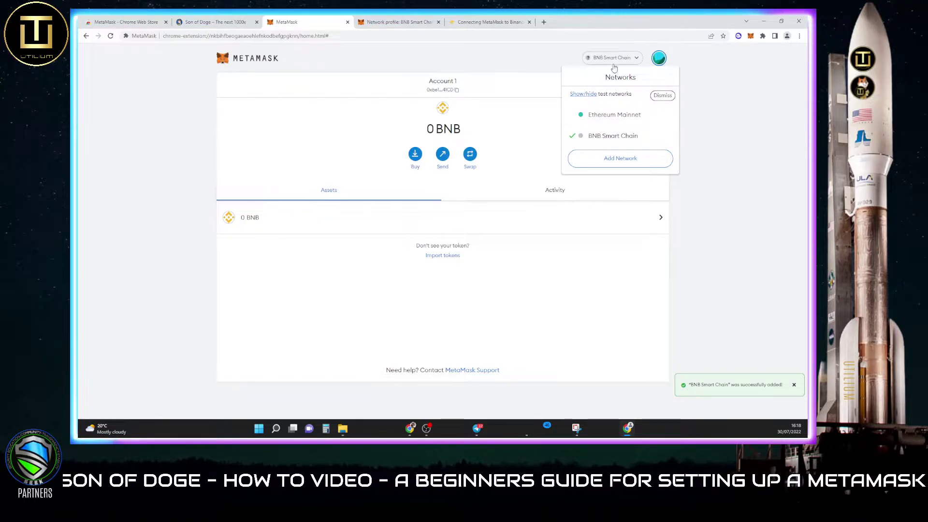
pyautogui.click(517, 114)
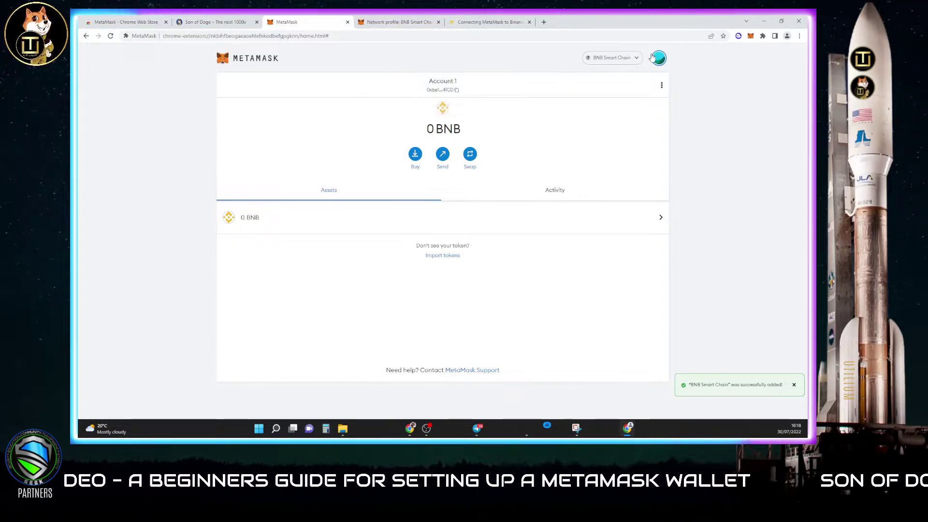
# Step: Switch the wallet to Ethereum Mainnet to view its assets, and return to BNB Smart Chain
pyautogui.click(624, 59)
pyautogui.click(607, 116)
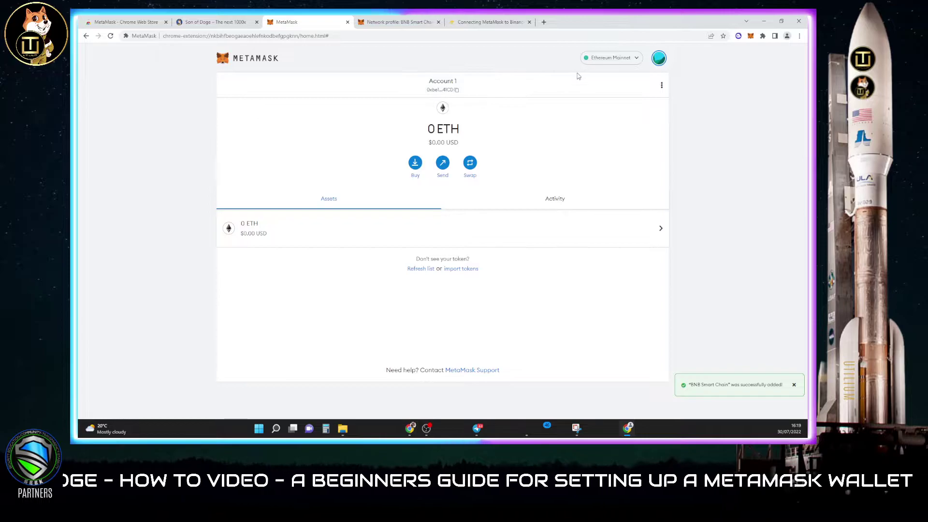
pyautogui.click(616, 59)
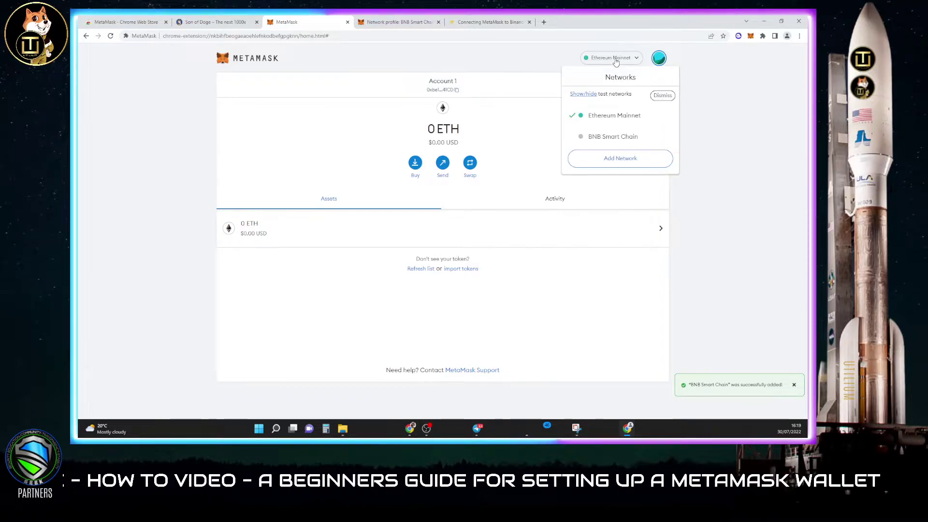
pyautogui.click(602, 140)
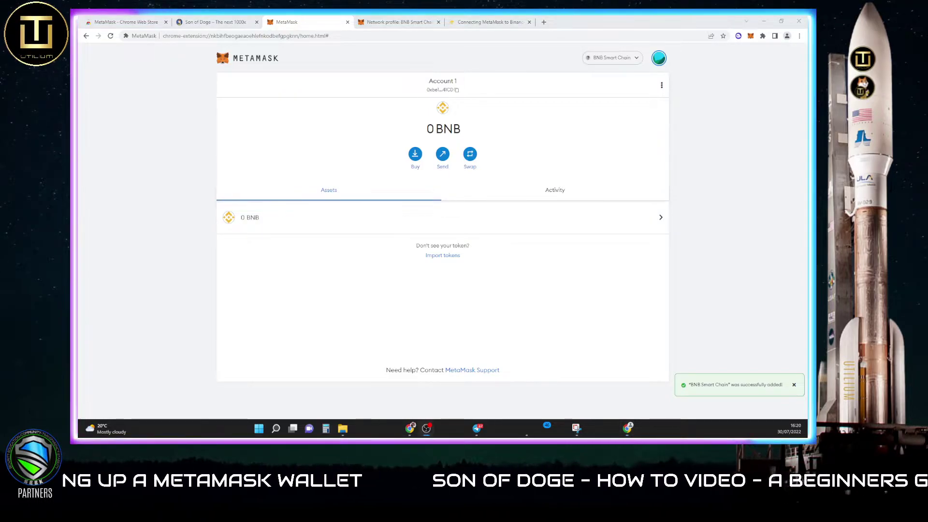
# Step: Copy the token contract address from the Frequently Asked Questions on the Son of Doge website
pyautogui.click(223, 21)
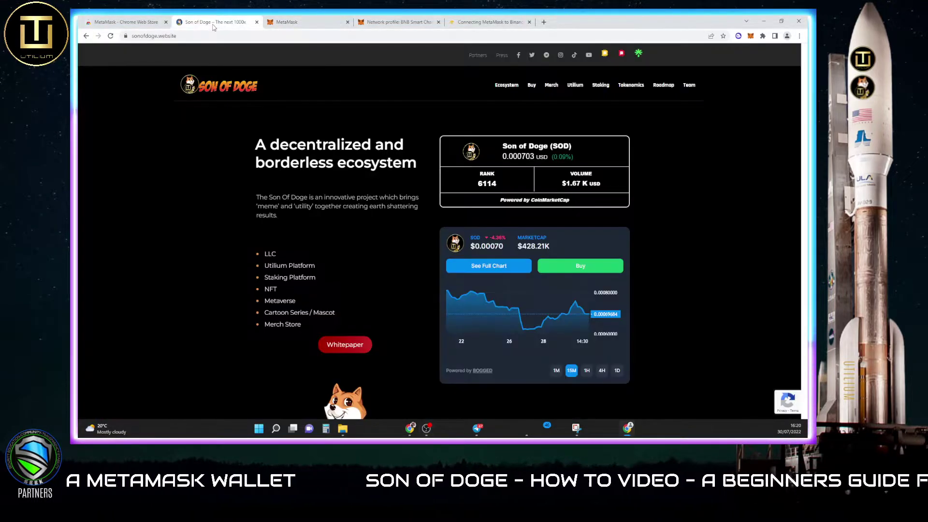
pyautogui.scroll(-20, 385, 235)
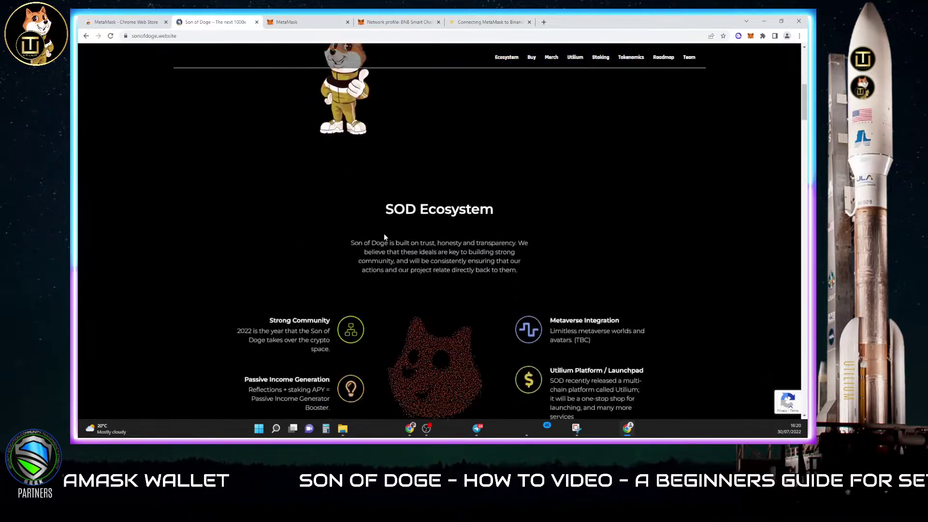
pyautogui.scroll(-15, 385, 237)
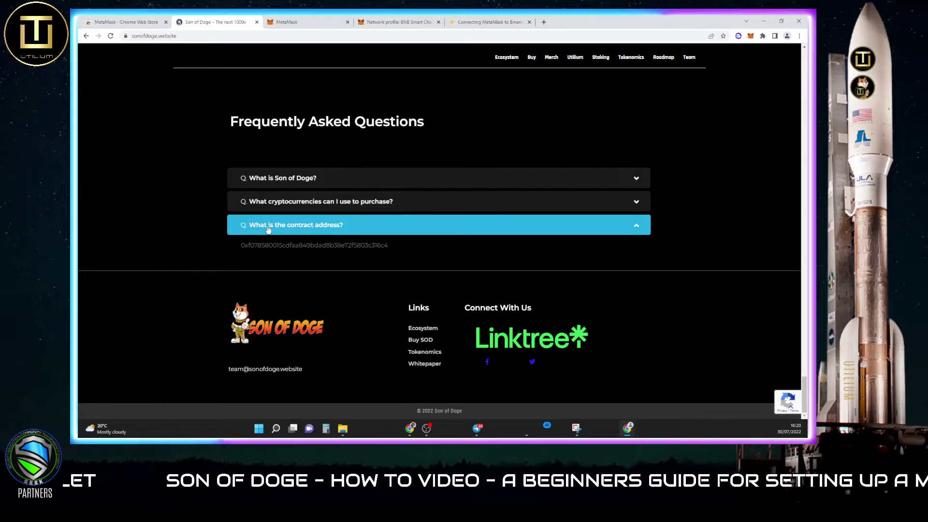
pyautogui.doubleClick(301, 246)
pyautogui.hotkey('ctrl', 'c')
pyautogui.rightClick(295, 246)
pyautogui.click(309, 254)
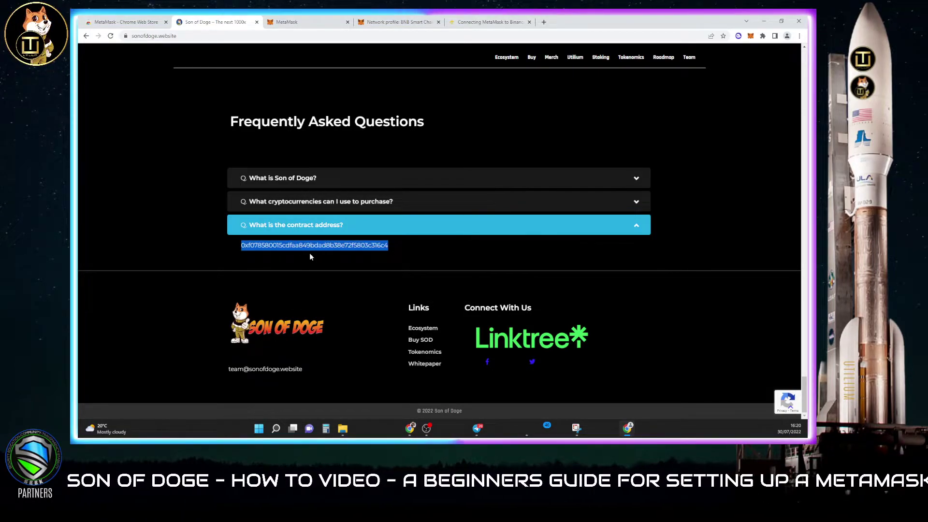
# Step: Import the SOD custom token into MetaMask using the copied contract address, and return to the account's asset list
pyautogui.click(301, 22)
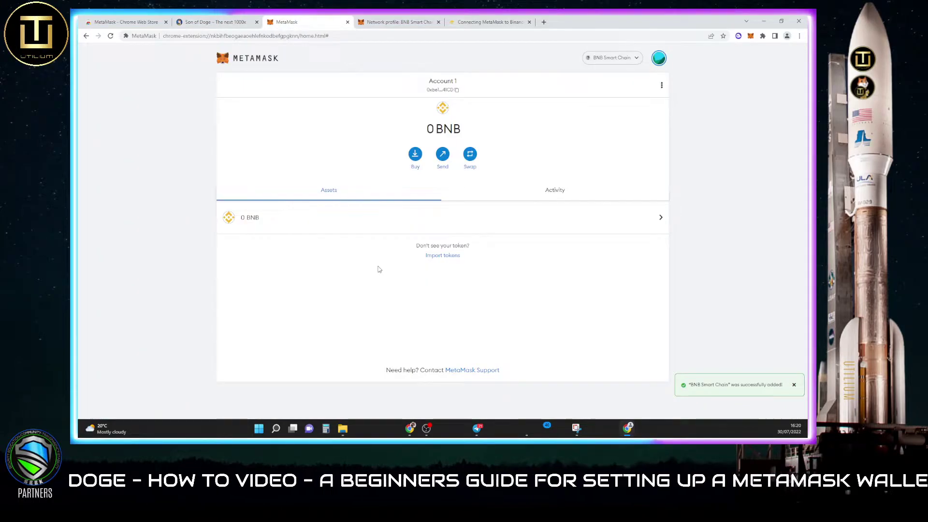
pyautogui.click(443, 256)
pyautogui.rightClick(391, 186)
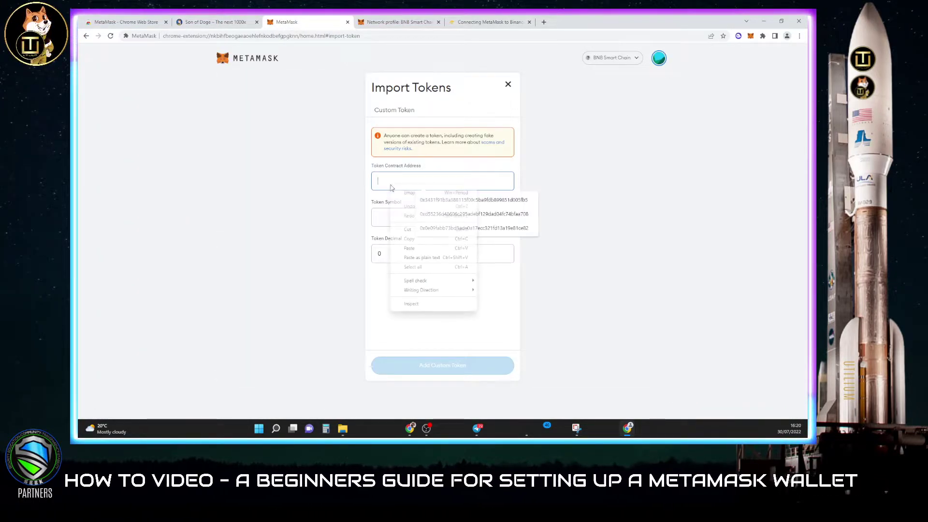
pyautogui.click(414, 248)
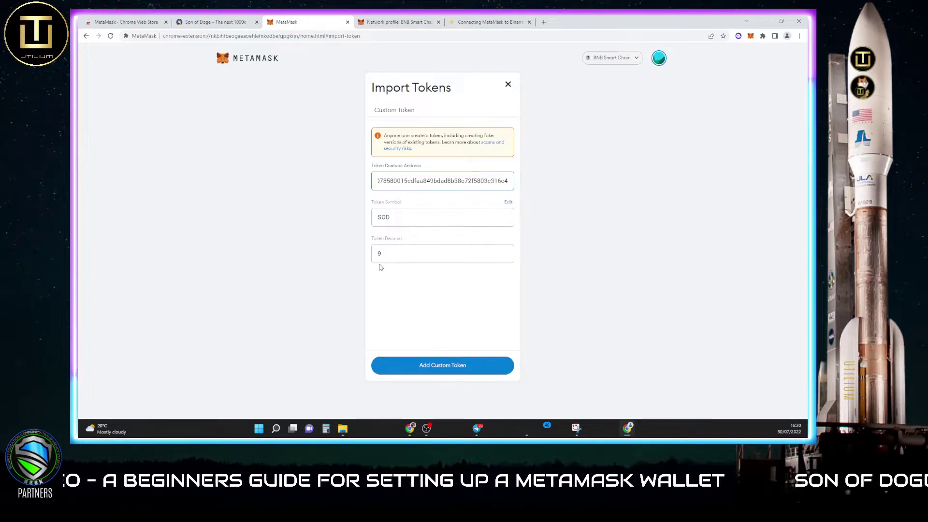
pyautogui.click(443, 366)
pyautogui.click(481, 364)
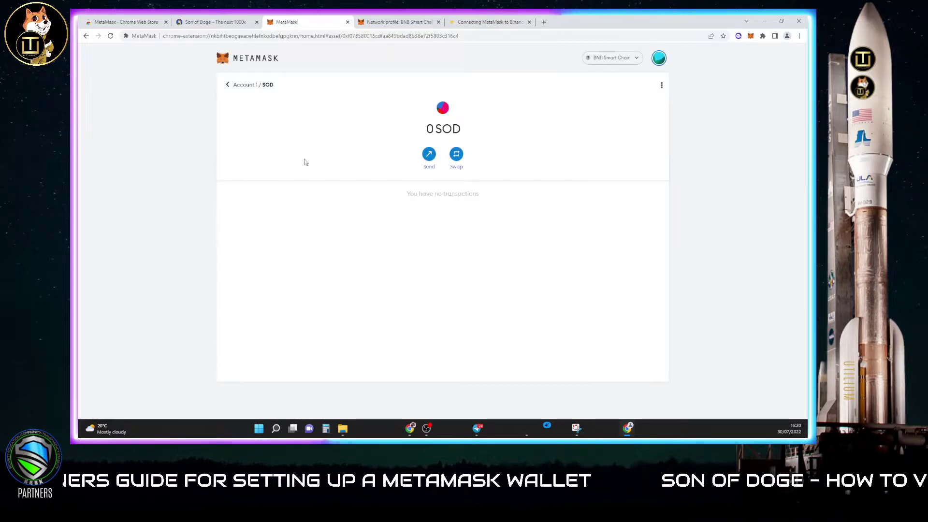
pyautogui.click(229, 85)
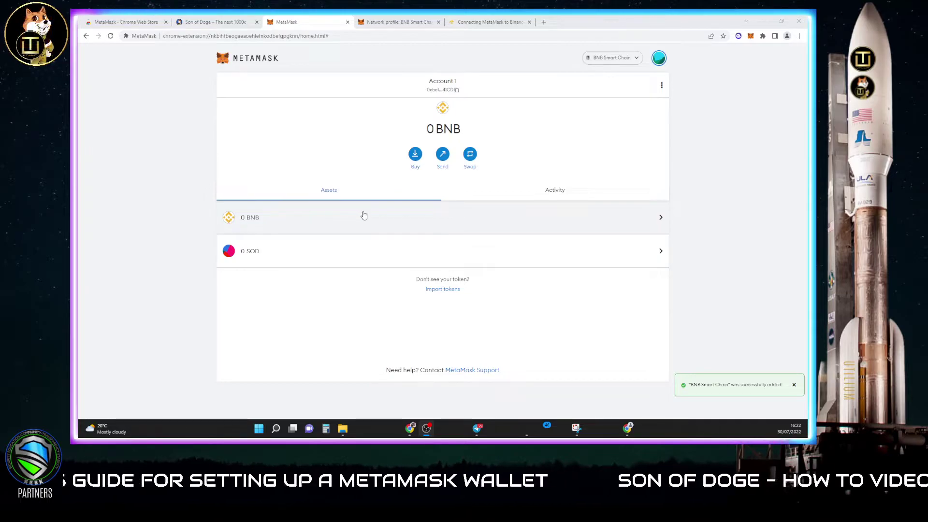
# Step: Compare the wallet's assets by changing the network to Ethereum Mainnet and back to BNB Smart Chain
pyautogui.click(624, 59)
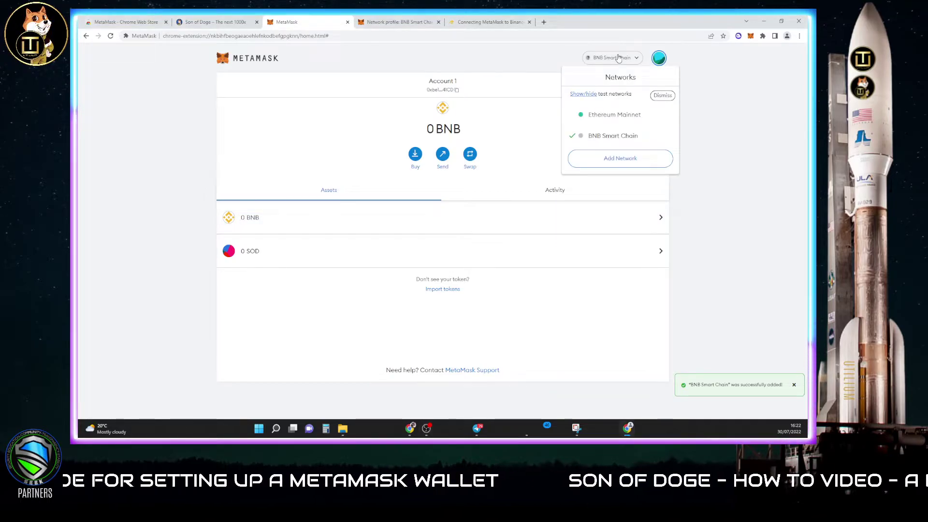
pyautogui.click(604, 115)
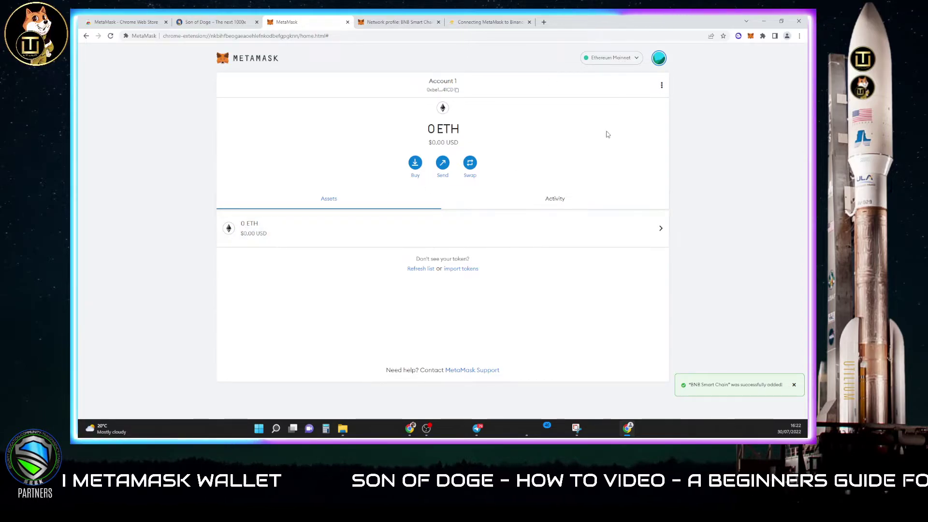
pyautogui.click(611, 58)
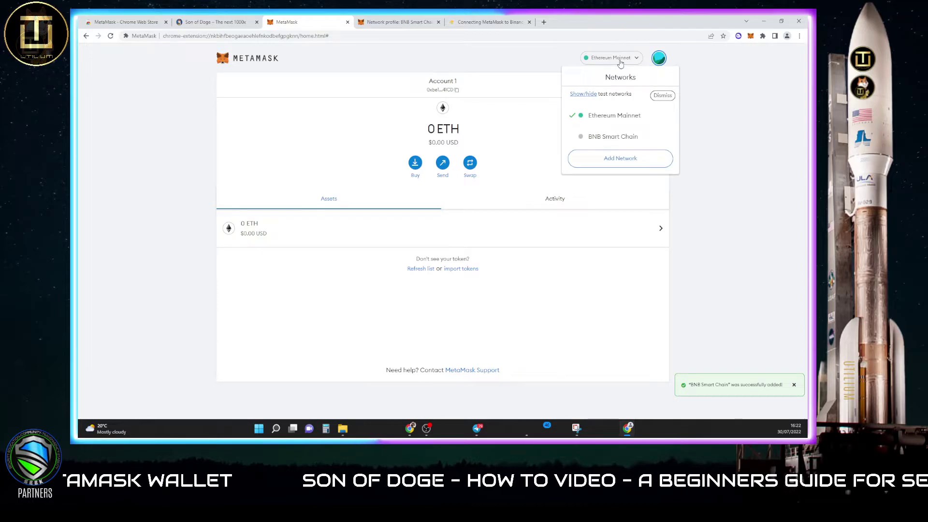
pyautogui.click(613, 136)
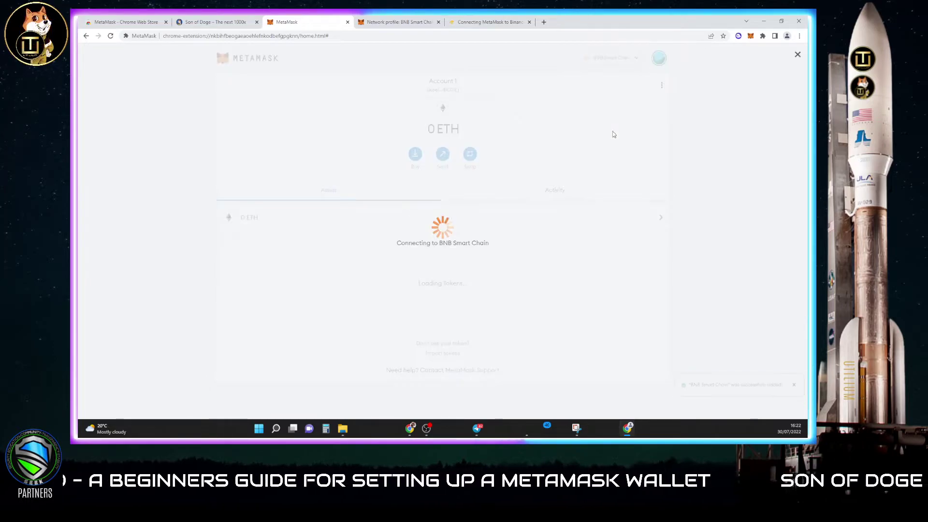